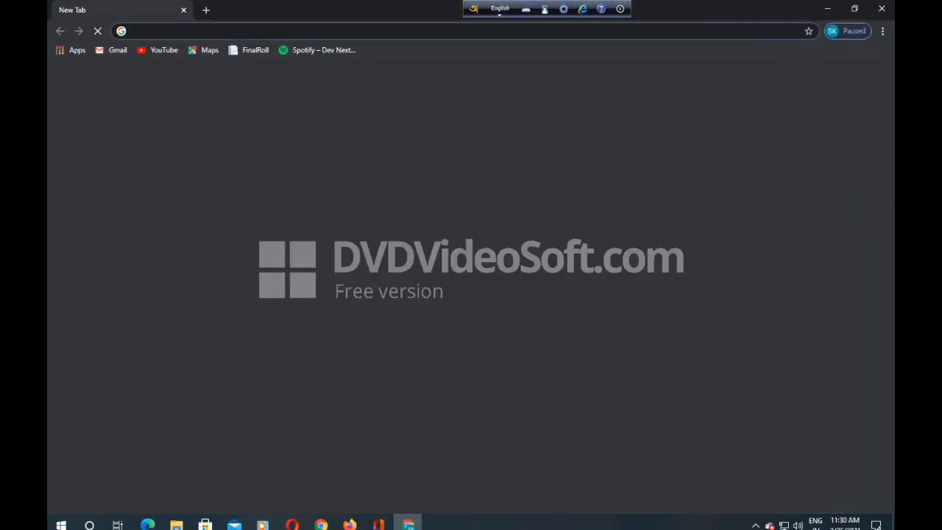
# - Search Google for 'malda college'
pyautogui.click(368, 31)
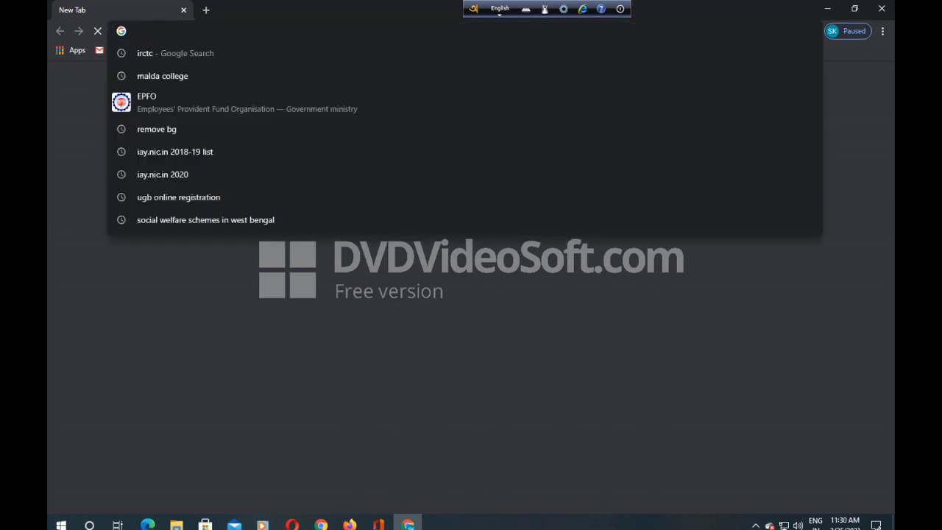
pyautogui.write('ma')
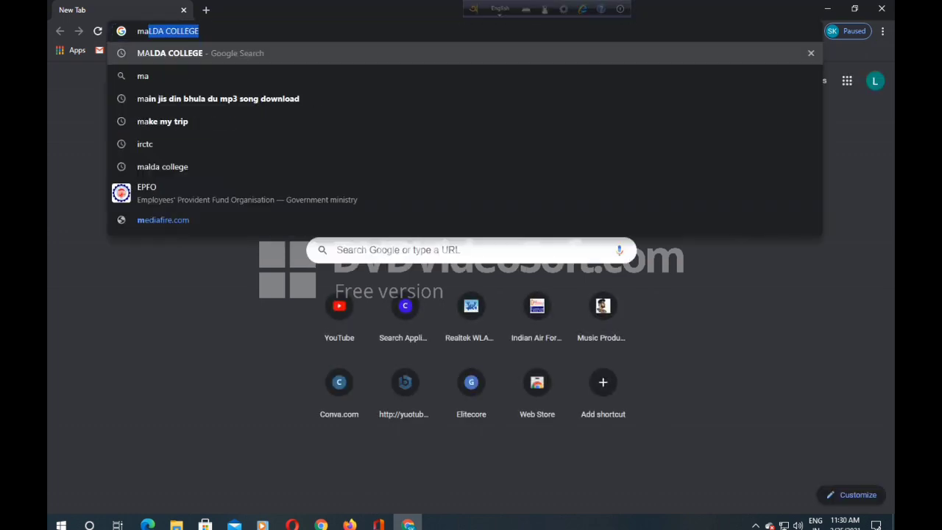
pyautogui.write('lda co')
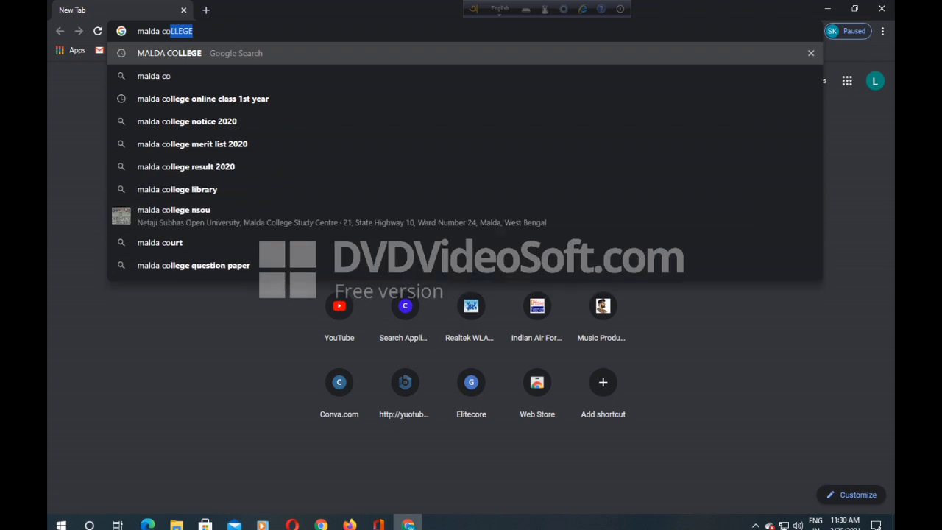
pyautogui.write('llege')
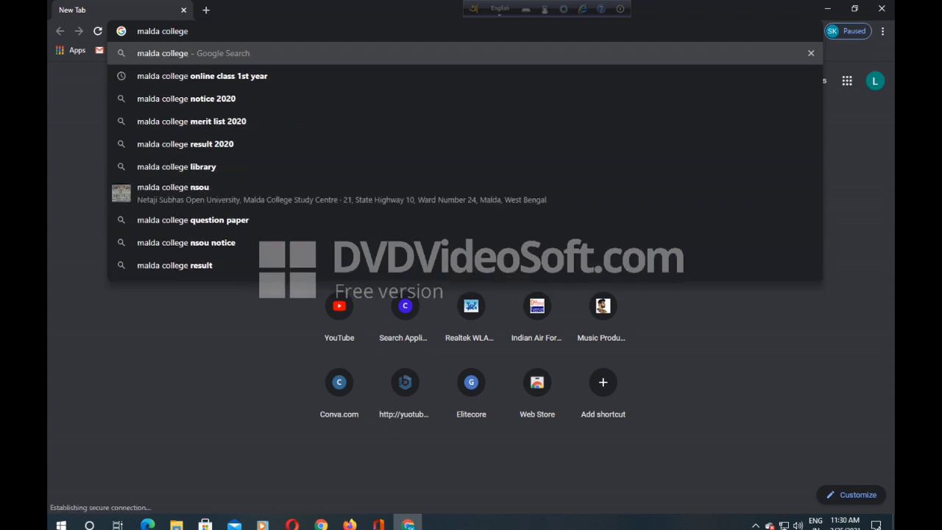
pyautogui.press('Return')
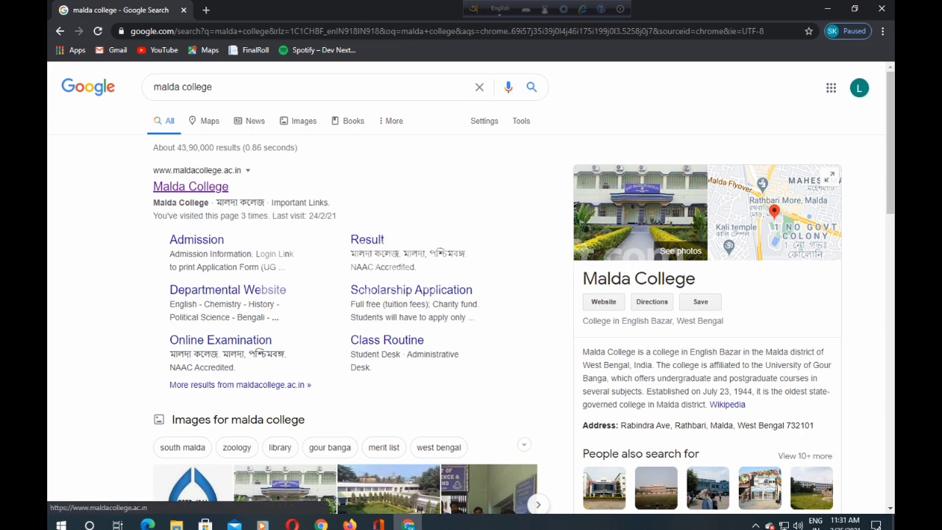
# - Open the Malda College website's NSS/NCC page and scroll down to the enrollment form link
pyautogui.click(181, 185)
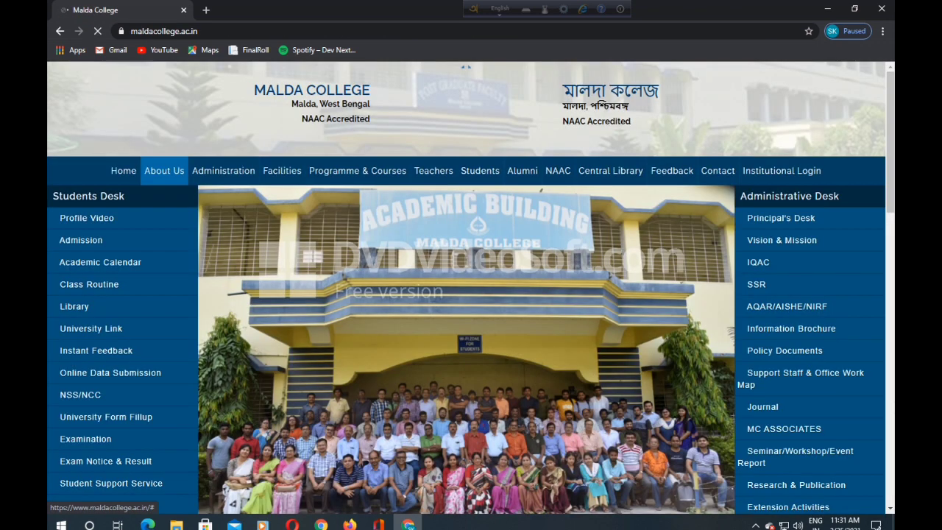
pyautogui.moveTo(223, 173)
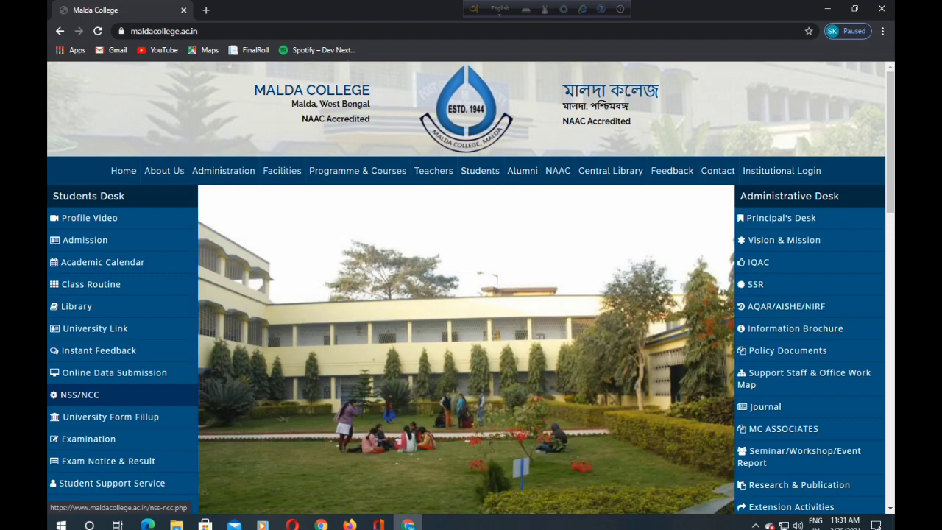
pyautogui.click(79, 395)
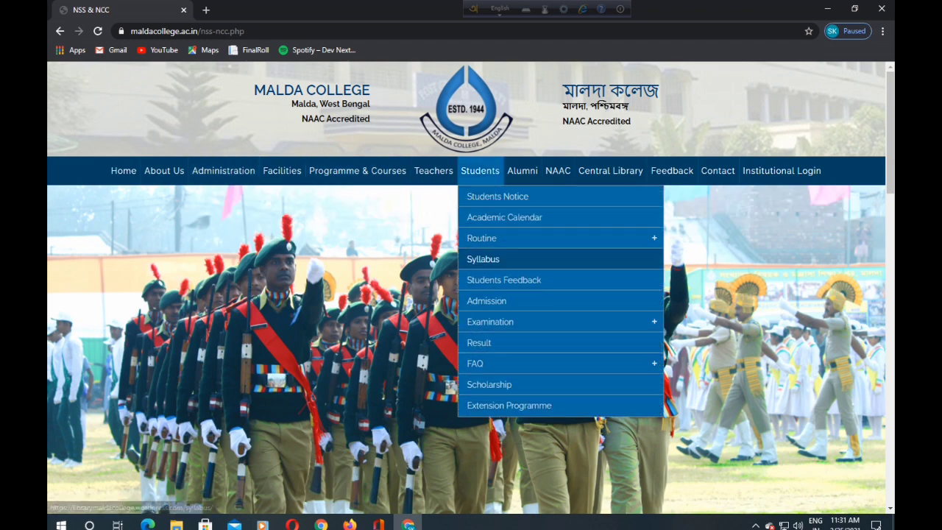
pyautogui.scroll(-2, 471, 287)
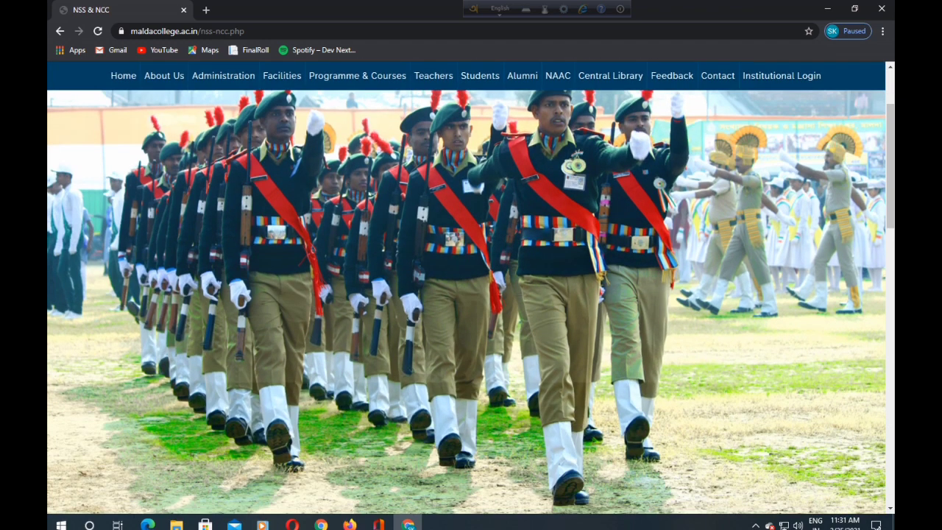
pyautogui.scroll(-1, 471, 302)
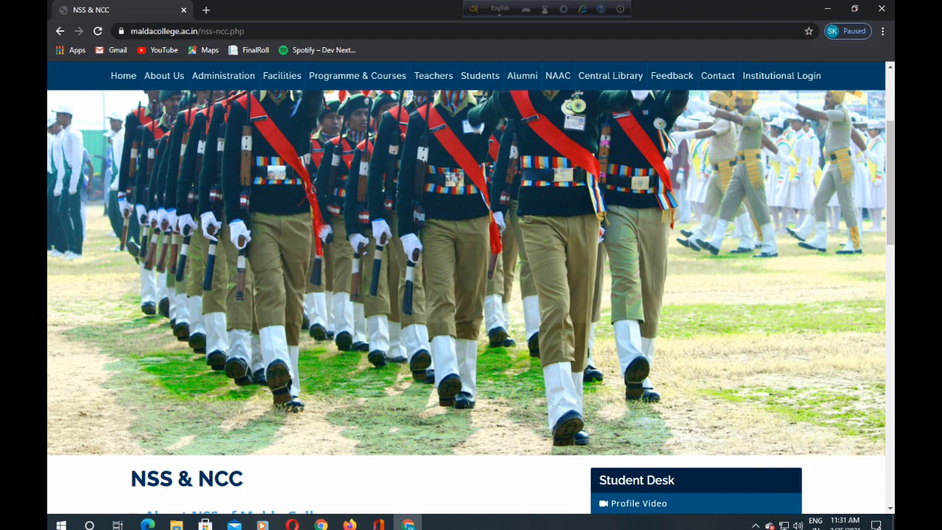
pyautogui.scroll(-5, 471, 302)
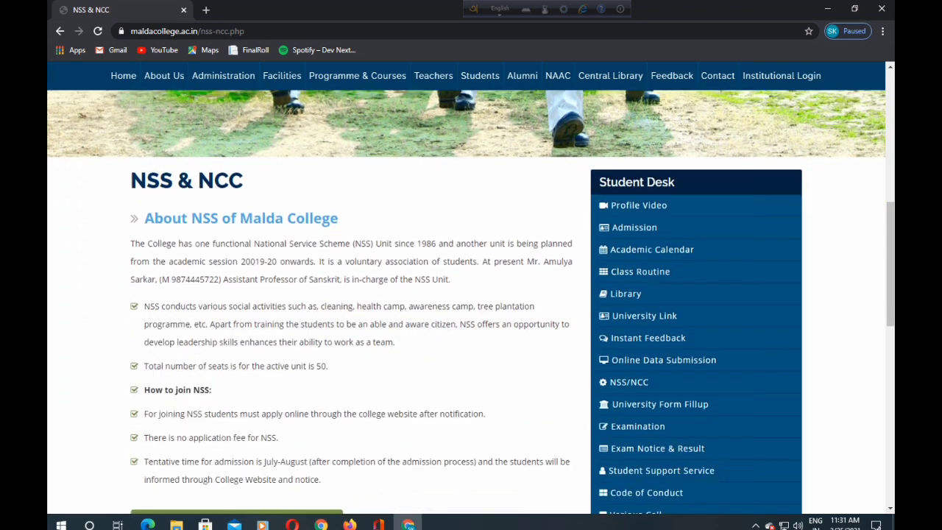
pyautogui.scroll(-3, 471, 302)
pyautogui.scroll(4, 471, 302)
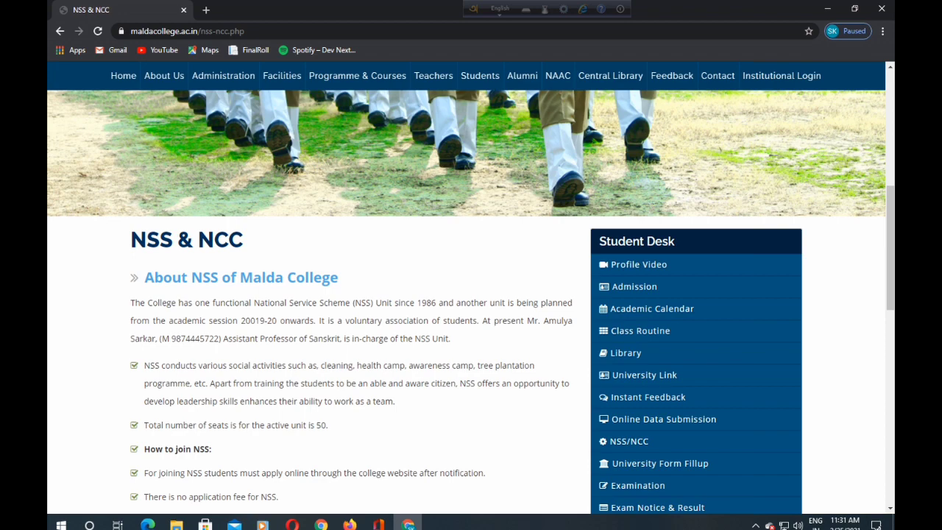
pyautogui.scroll(-5, 471, 302)
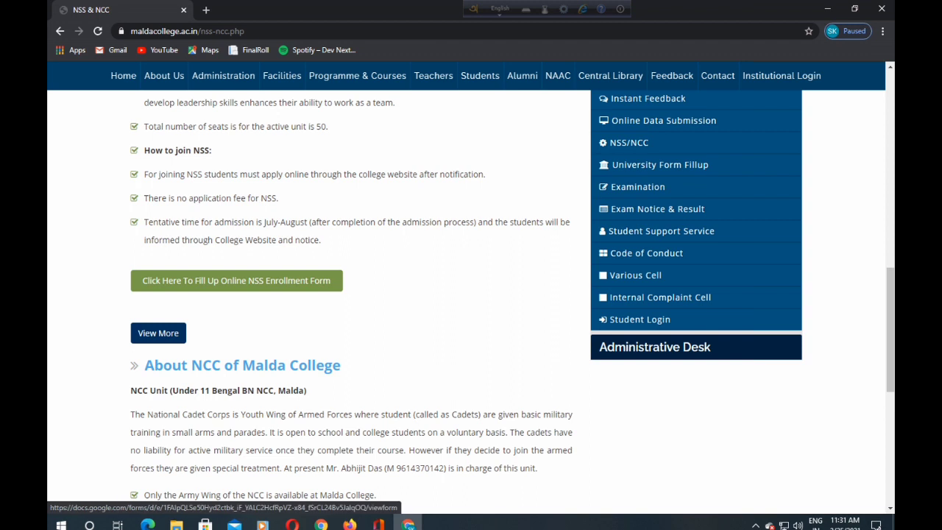
# - Open the online NSS enrollment form and enter the student's email address
pyautogui.click(236, 281)
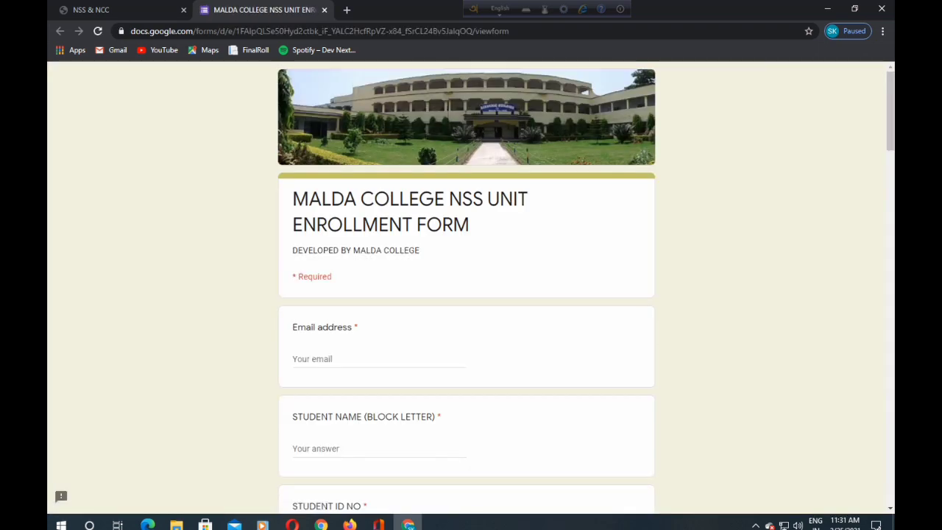
pyautogui.scroll(-1, 466, 295)
pyautogui.scroll(1, 466, 295)
pyautogui.click(379, 359)
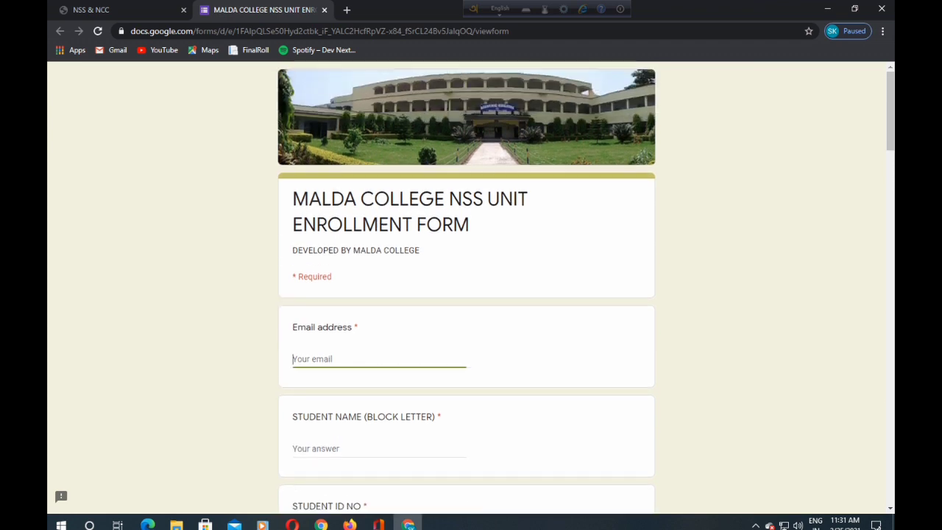
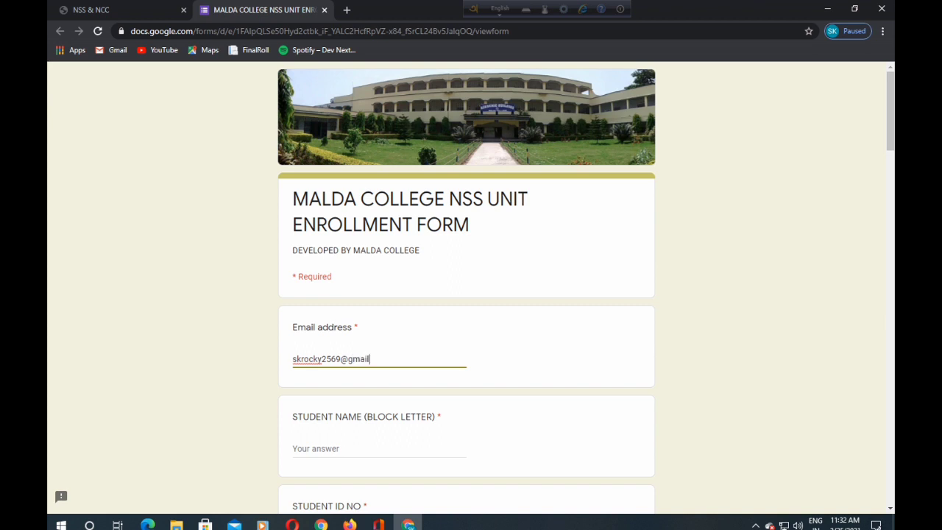
# - Enter the student's name in block letters
pyautogui.scroll(-1, 471, 287)
pyautogui.scroll(-1, 471, 286)
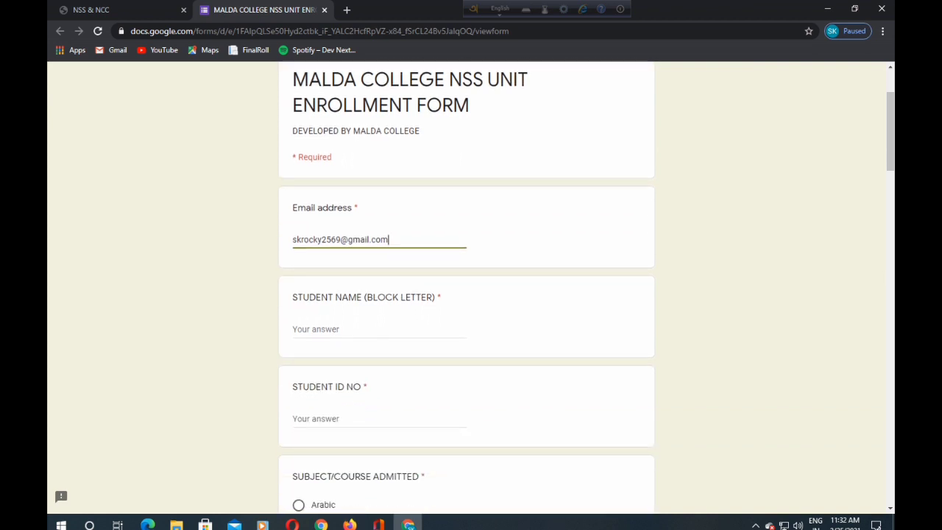
pyautogui.click(380, 329)
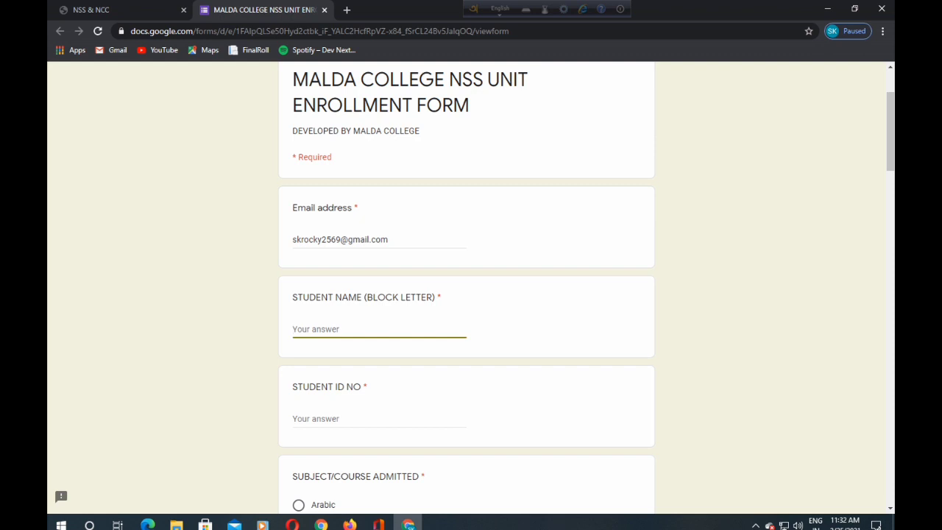
pyautogui.scroll(-2, 471, 287)
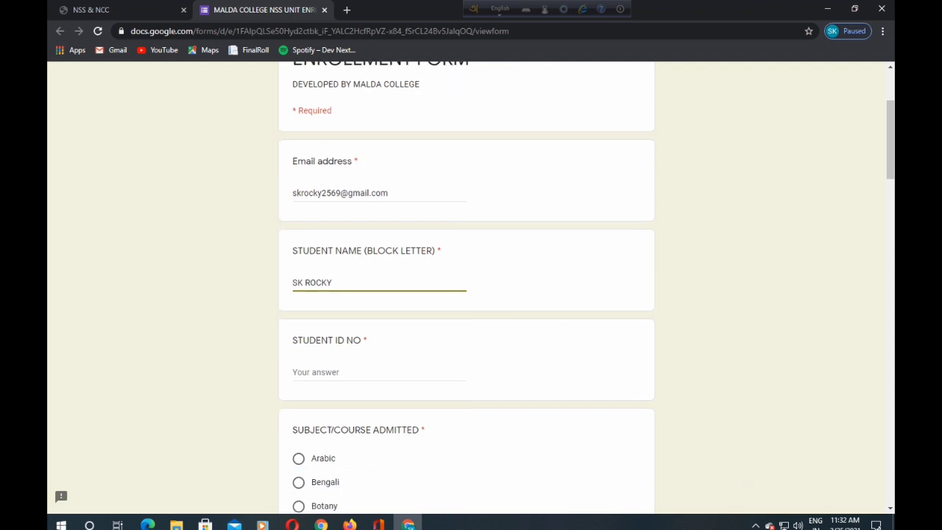
# - Enter the student ID number, fixing a mistyped digit, and scroll to the subject/course options
pyautogui.click(316, 299)
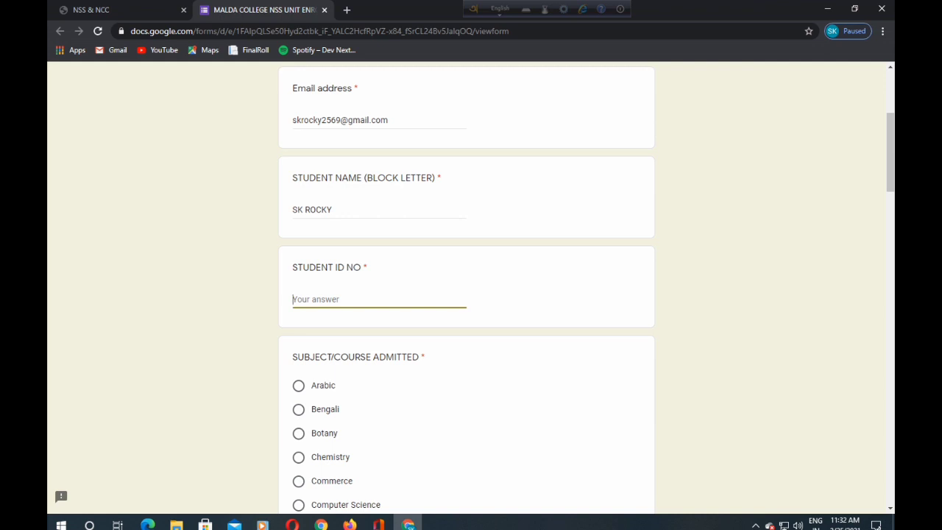
pyautogui.scroll(-2, 471, 287)
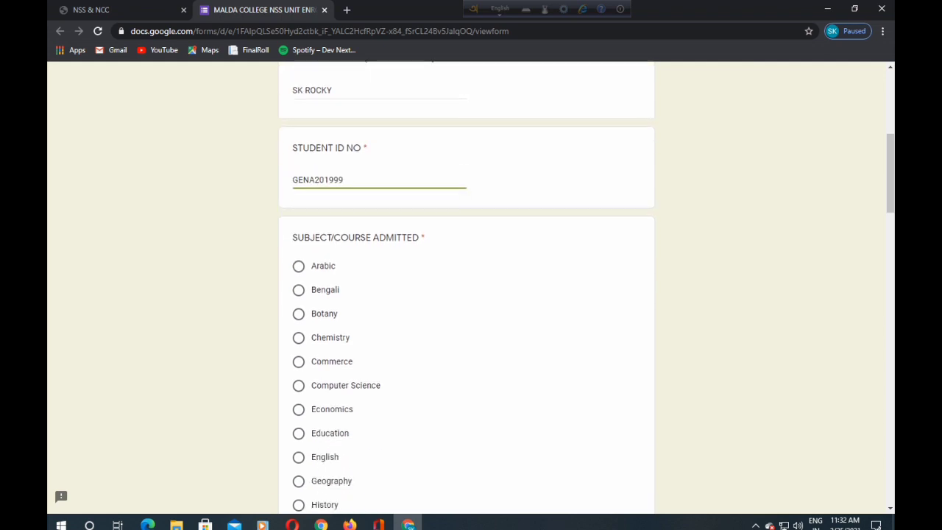
pyautogui.scroll(-1, 471, 287)
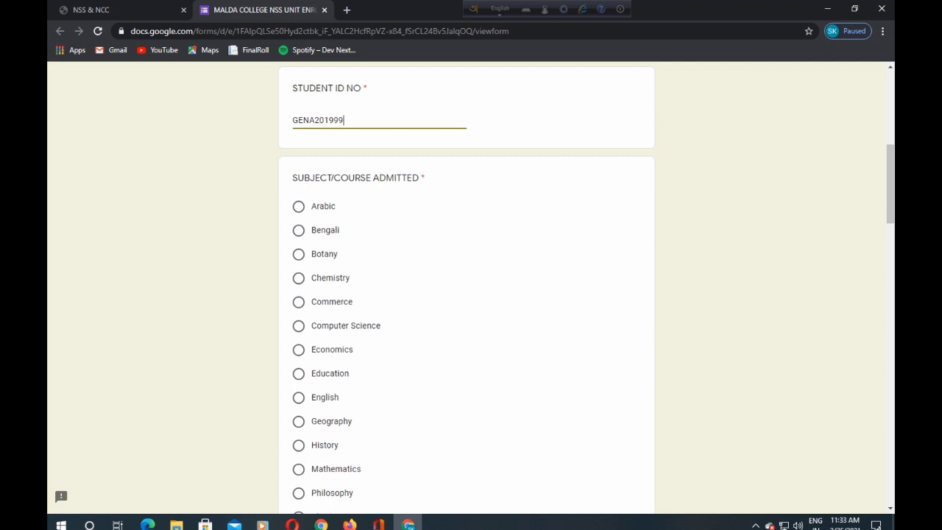
pyautogui.scroll(-1, 471, 287)
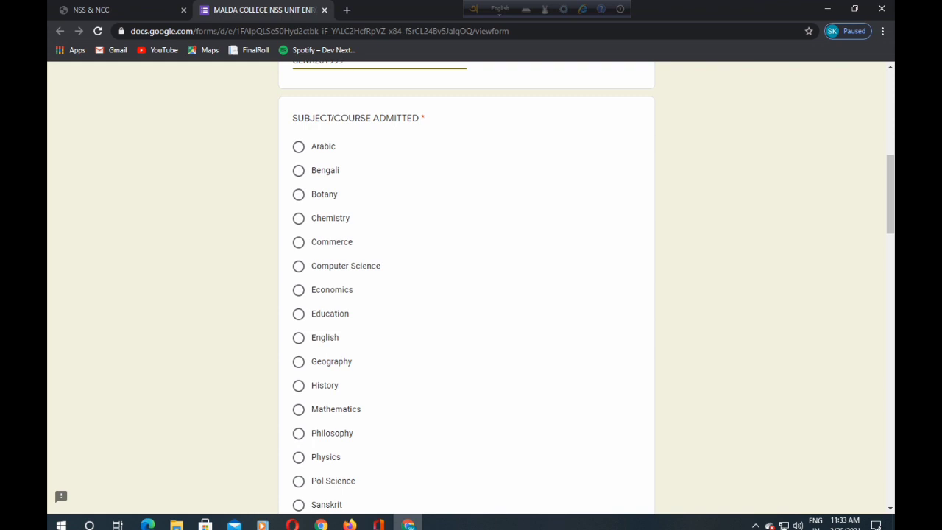
pyautogui.scroll(-3, 467, 287)
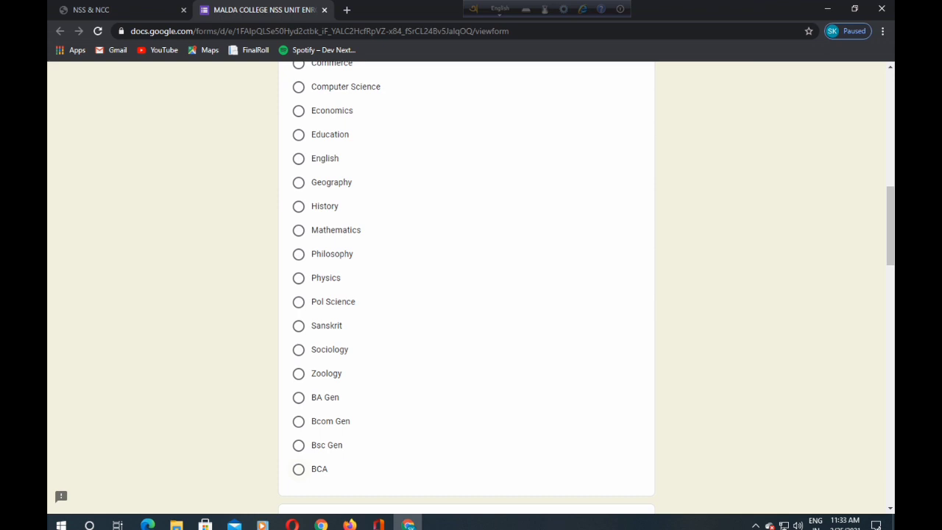
# - Select BA Gen as the subject/course admitted
pyautogui.click(298, 397)
pyautogui.scroll(-2, 298, 397)
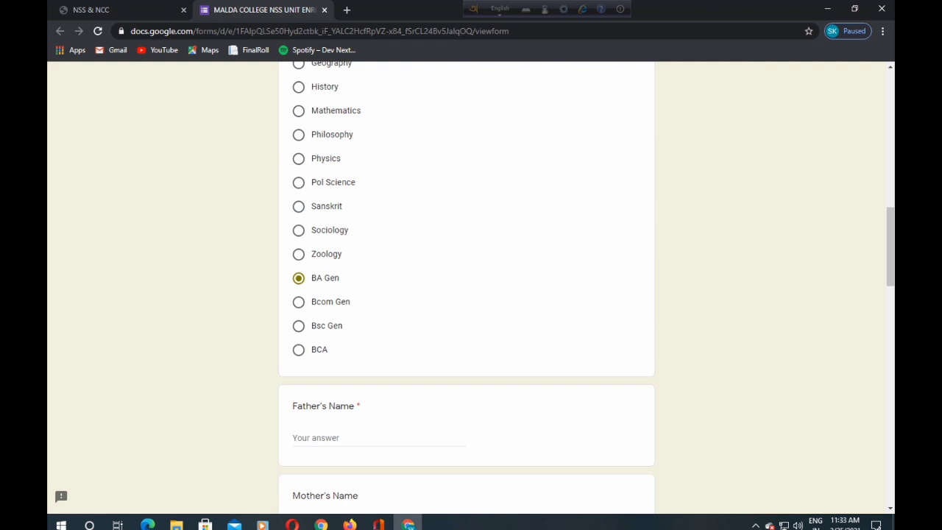
pyautogui.scroll(-1, 467, 287)
# - Fill in the father's name and the mother's name in block letters
pyautogui.click(378, 379)
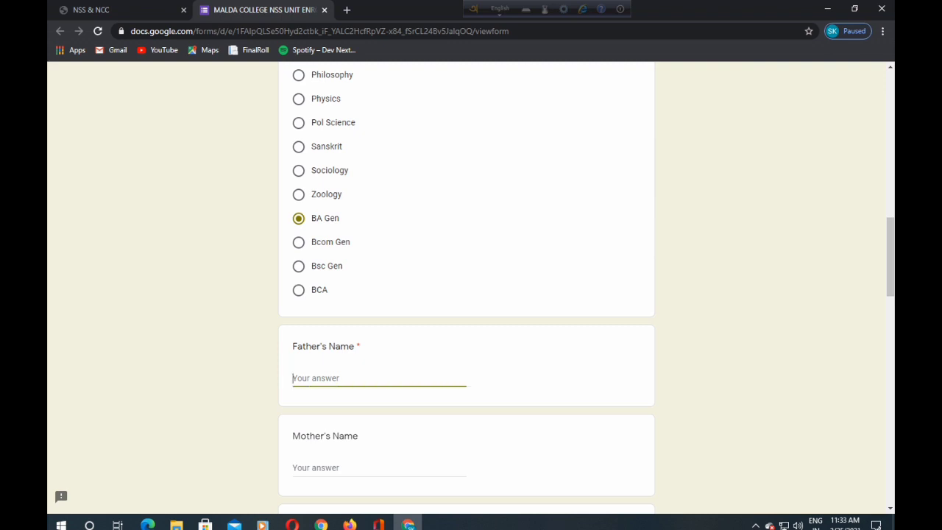
pyautogui.scroll(-2, 471, 295)
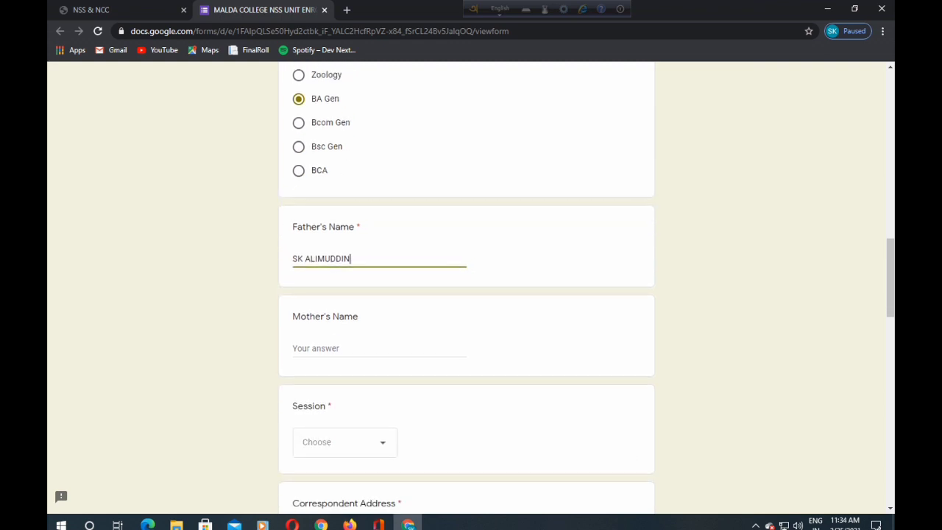
pyautogui.press('Tab')
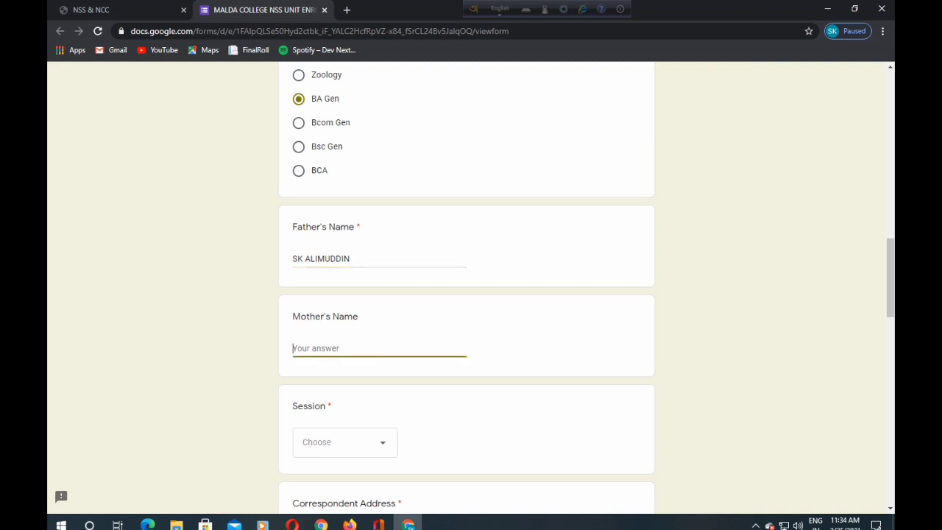
# - Choose 2020-2021 from the Session dropdown
pyautogui.scroll(-1, 466, 287)
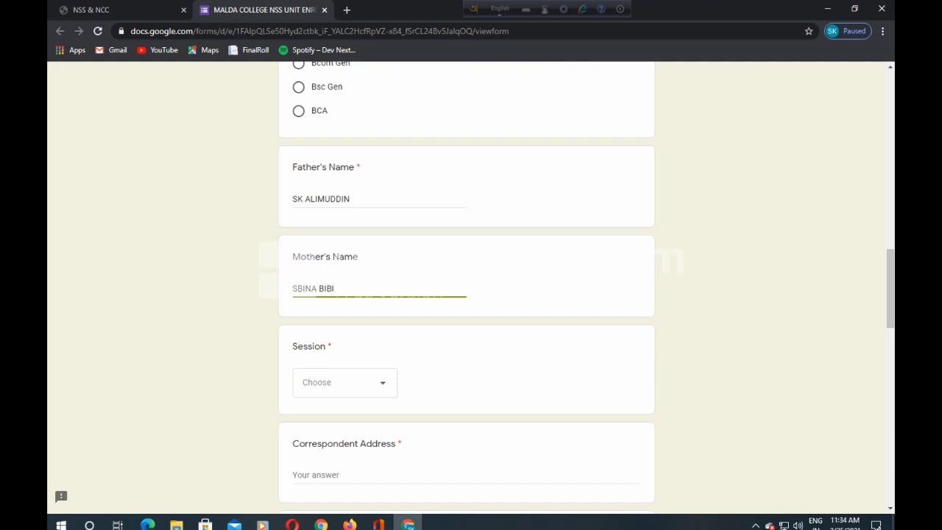
pyautogui.click(345, 382)
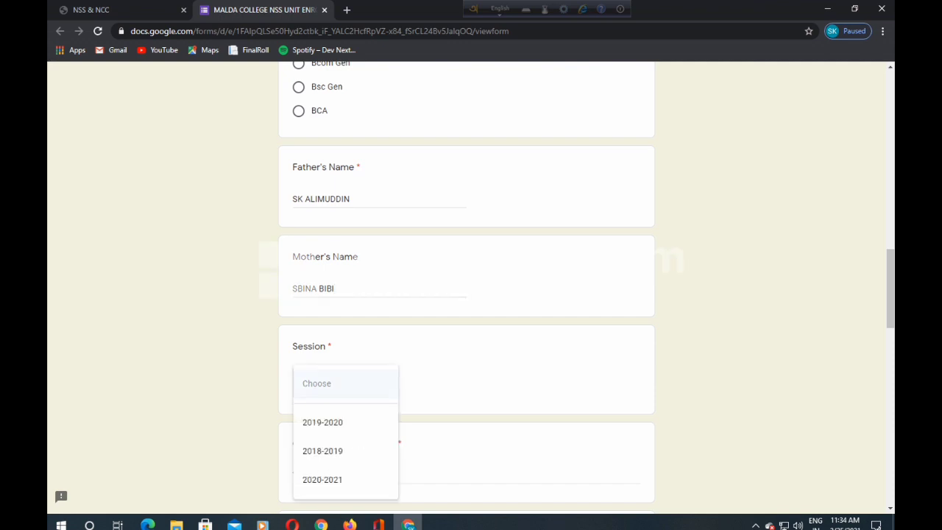
pyautogui.scroll(-1, 345, 382)
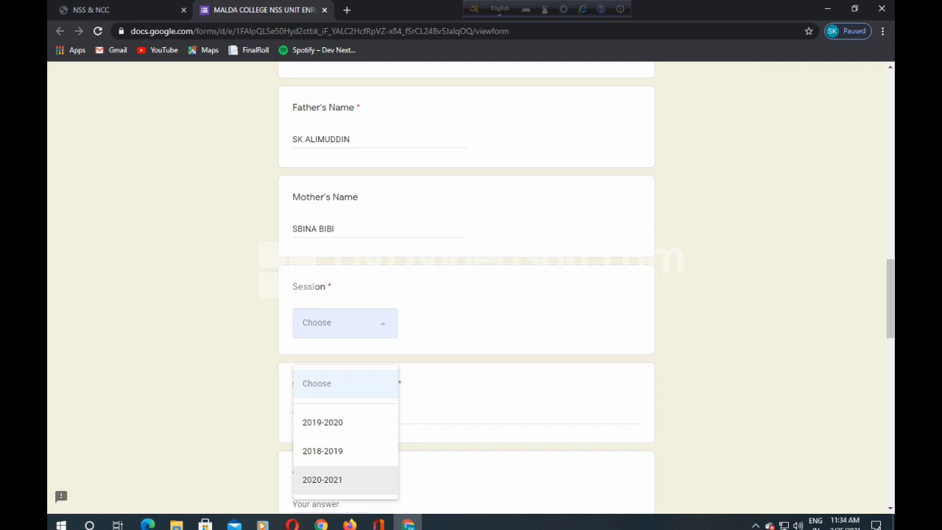
pyautogui.click(322, 479)
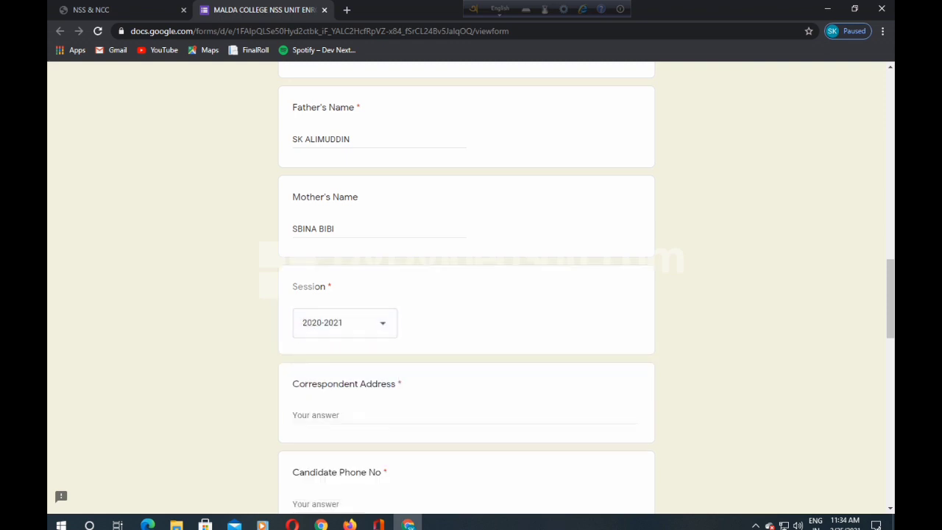
# - Enter the student's correspondence address and the candidate's phone number
pyautogui.press('Tab')
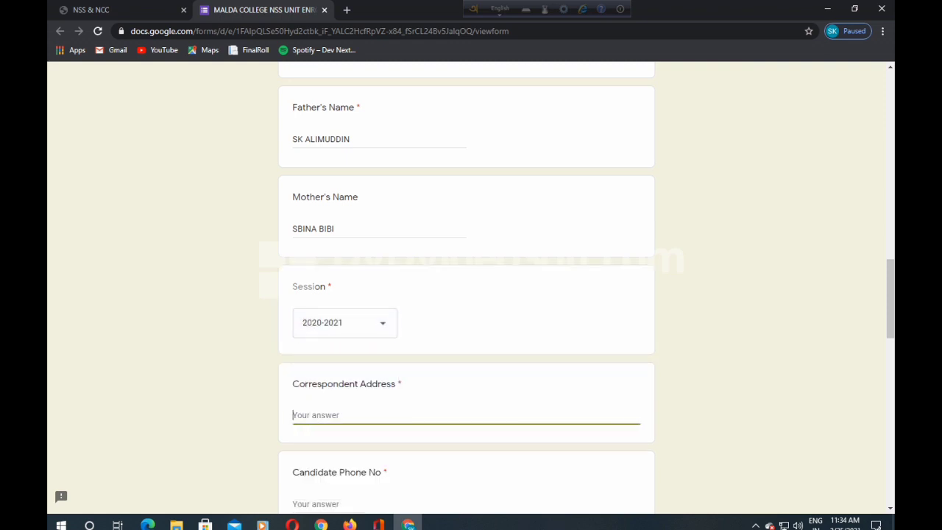
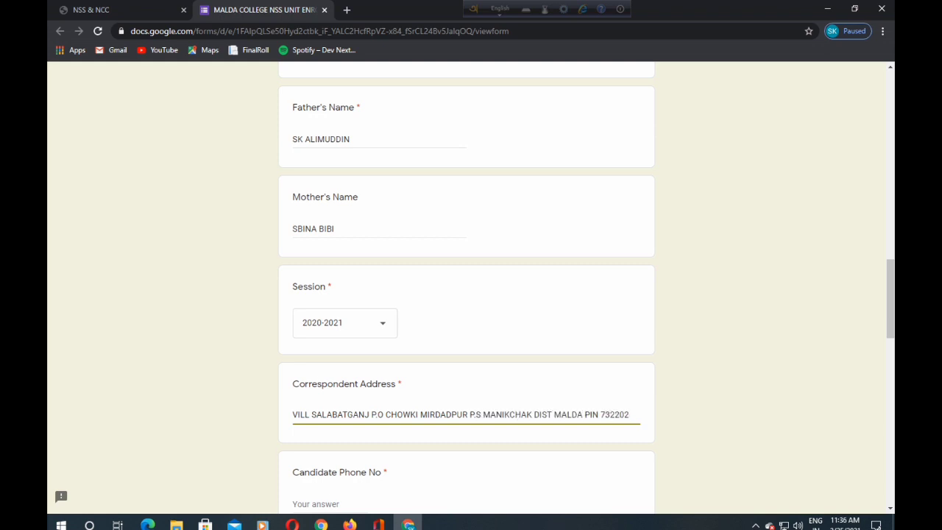
pyautogui.press('Tab')
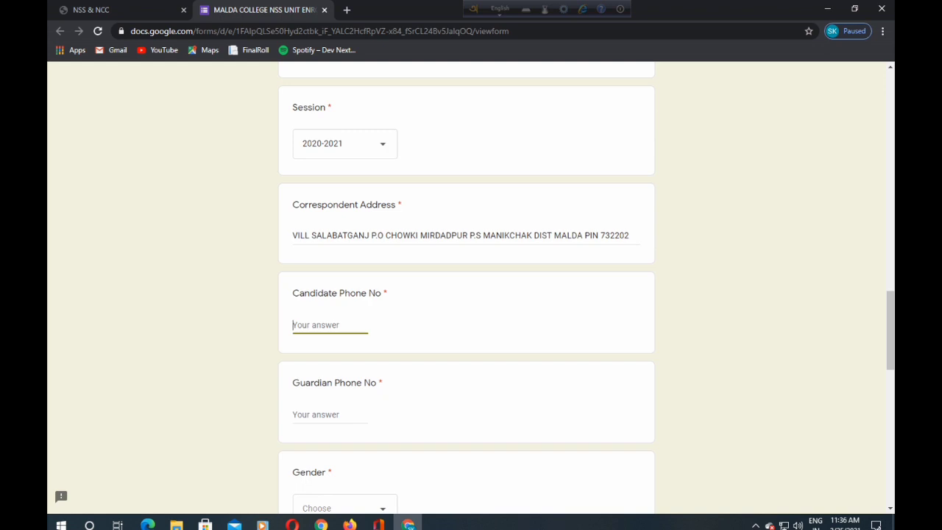
# - Enter the guardian's phone number
pyautogui.scroll(-2, 467, 287)
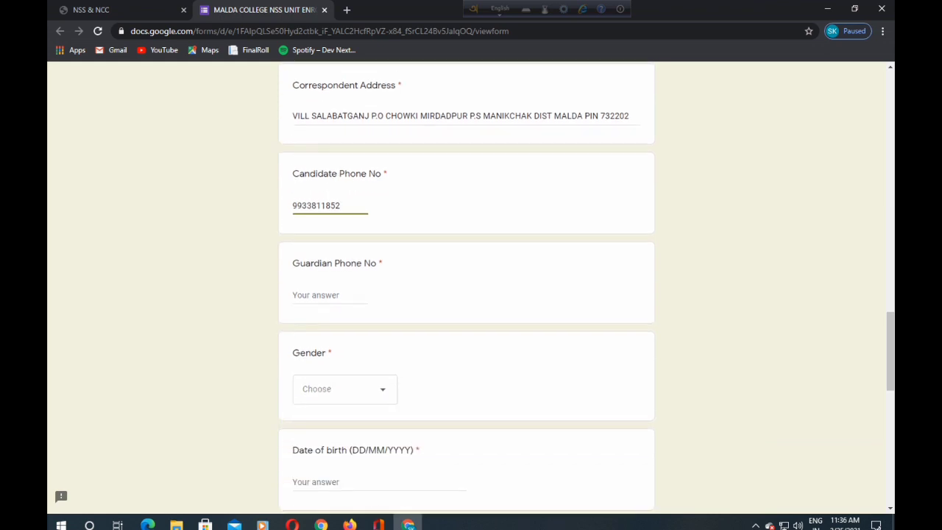
pyautogui.click(316, 355)
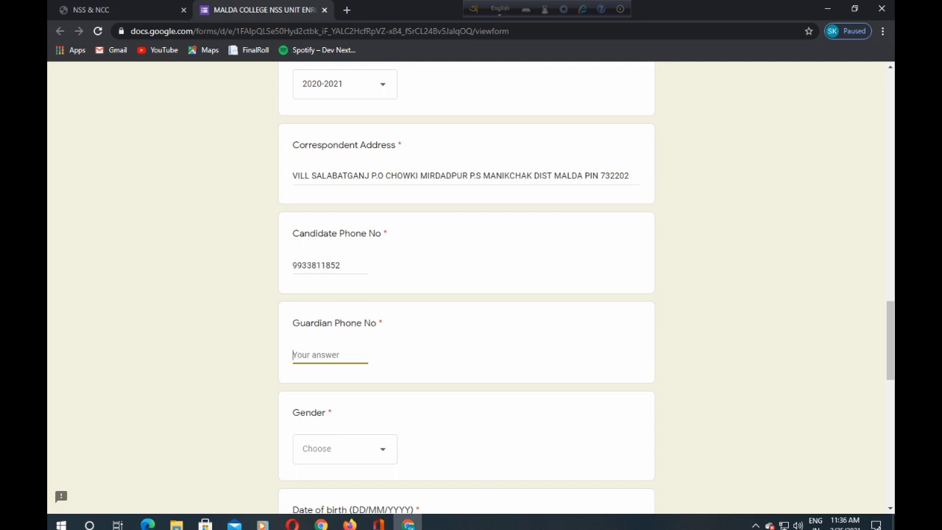
pyautogui.scroll(-2, 465, 287)
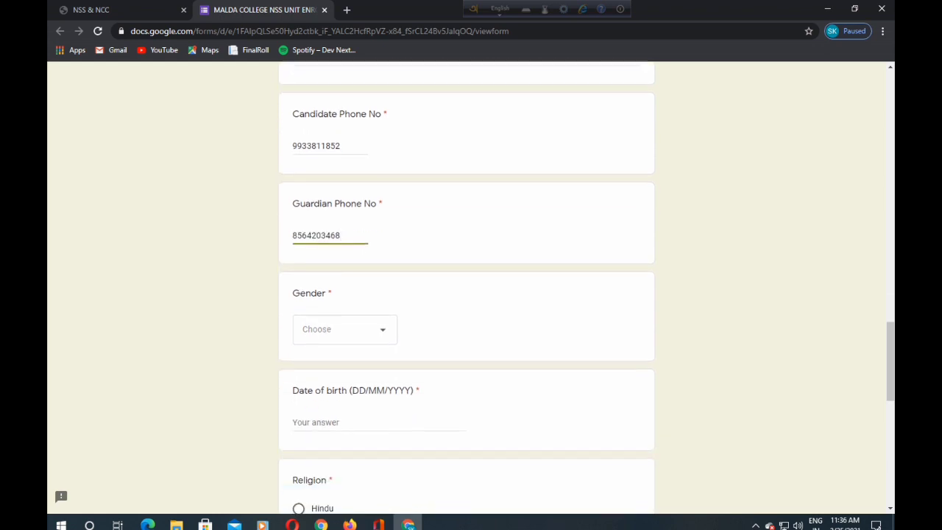
pyautogui.click(344, 329)
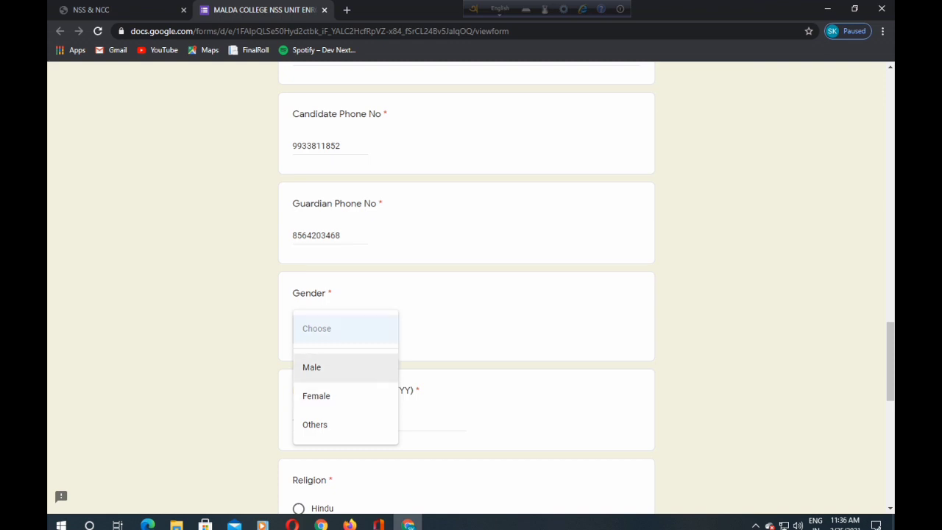
# - Set Gender to Male and enter the student's date of birth in DD/MM/YYYY format
pyautogui.click(323, 367)
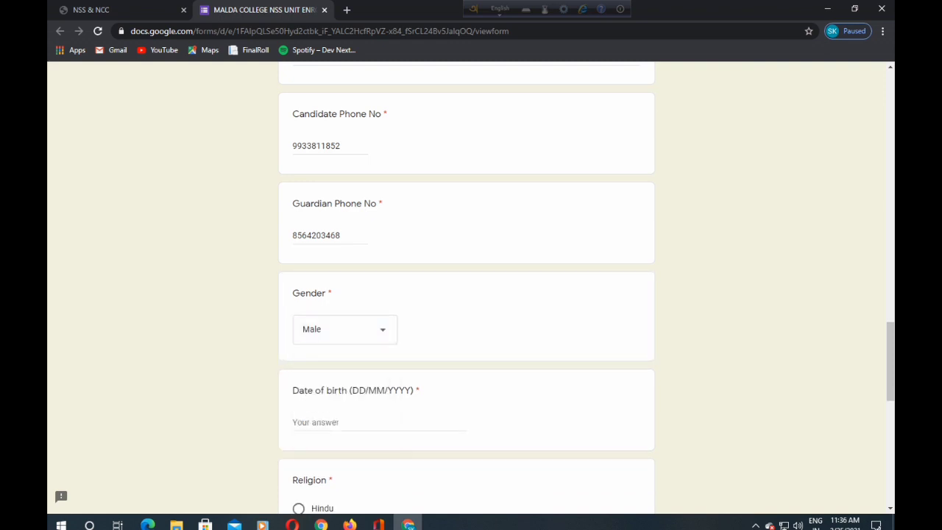
pyautogui.click(755, 525)
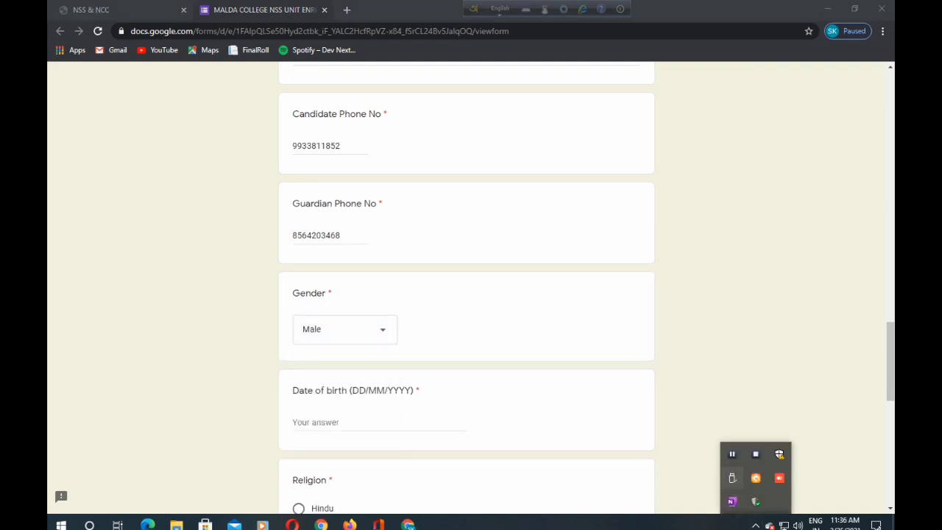
pyautogui.click(379, 426)
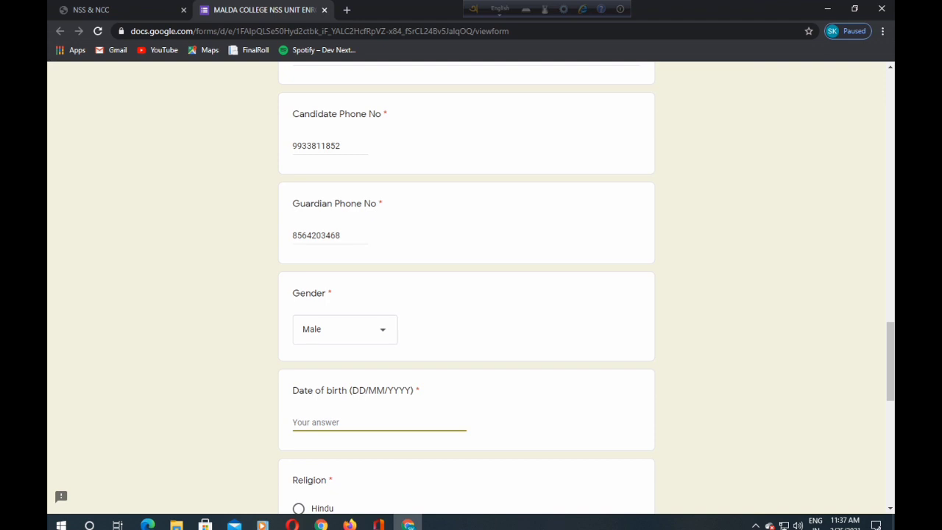
pyautogui.click(755, 524)
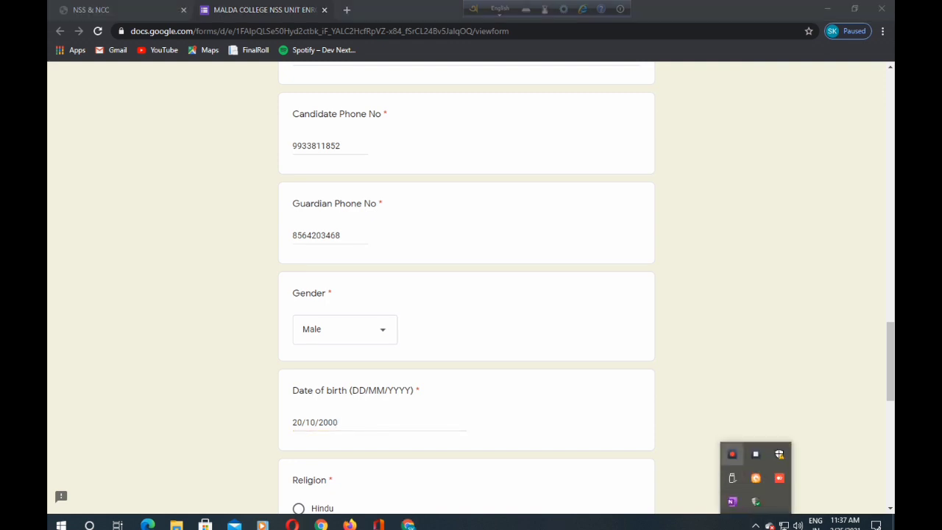
pyautogui.click(515, 368)
pyautogui.scroll(-2, 466, 295)
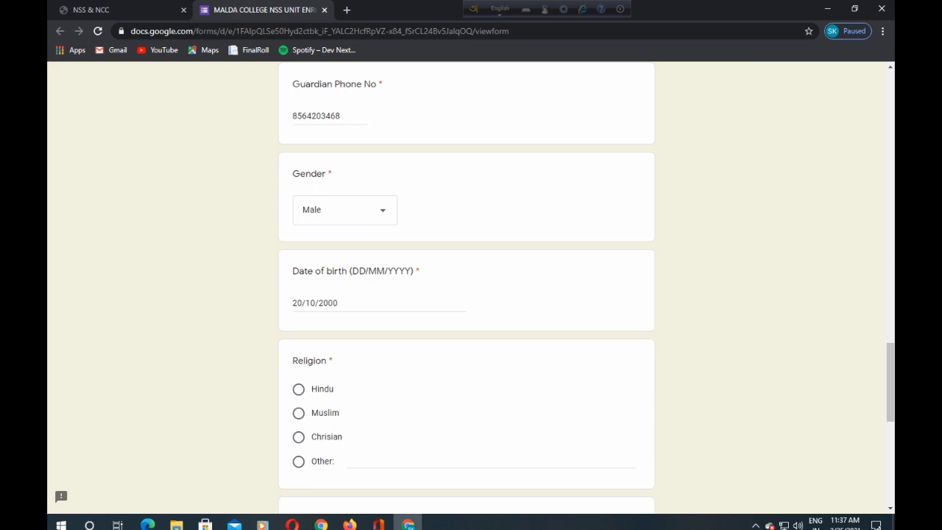
# - Select Muslim for Religion and General for Caste, and enter the student's AADHAR number
pyautogui.click(298, 412)
pyautogui.scroll(-3, 467, 287)
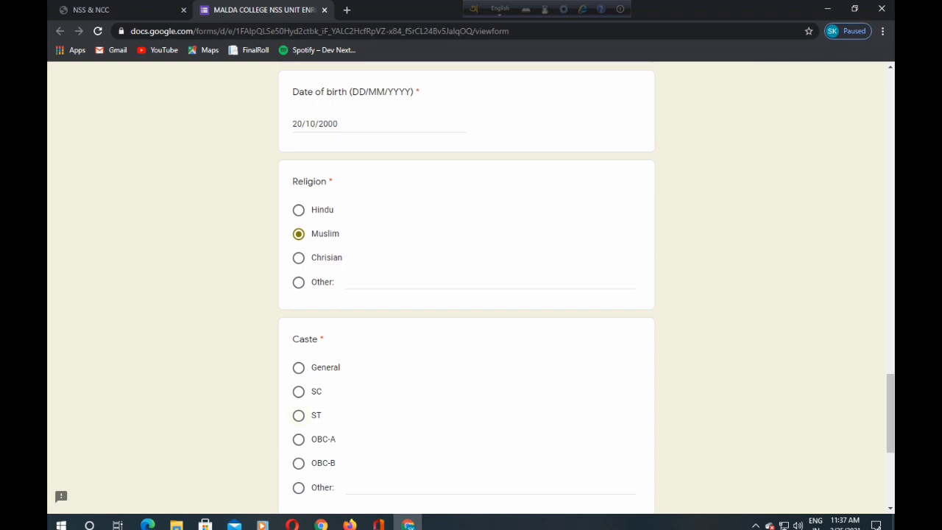
pyautogui.scroll(-1, 467, 287)
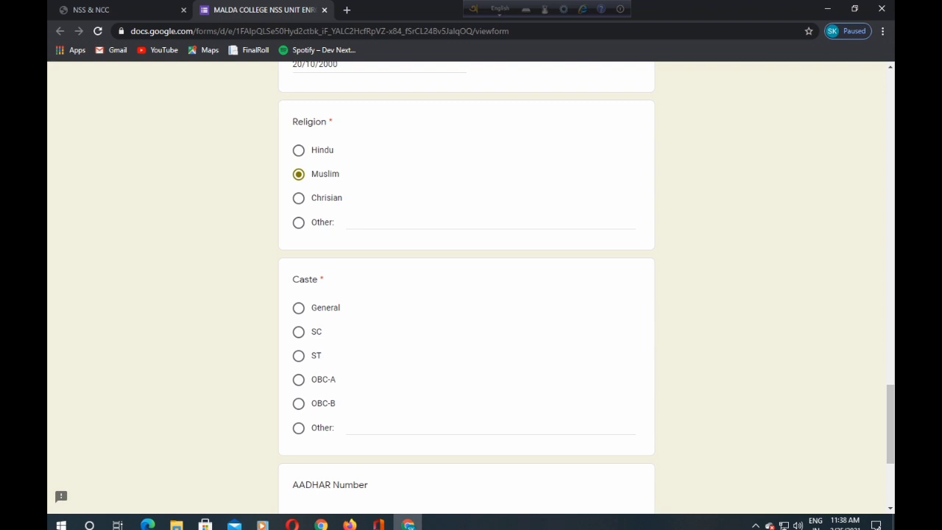
pyautogui.click(299, 308)
pyautogui.scroll(-3, 299, 308)
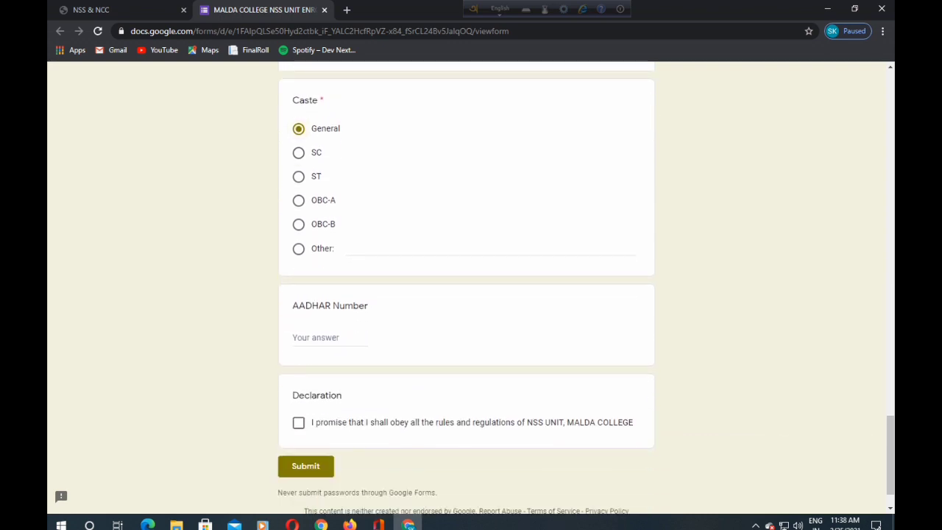
pyautogui.click(316, 337)
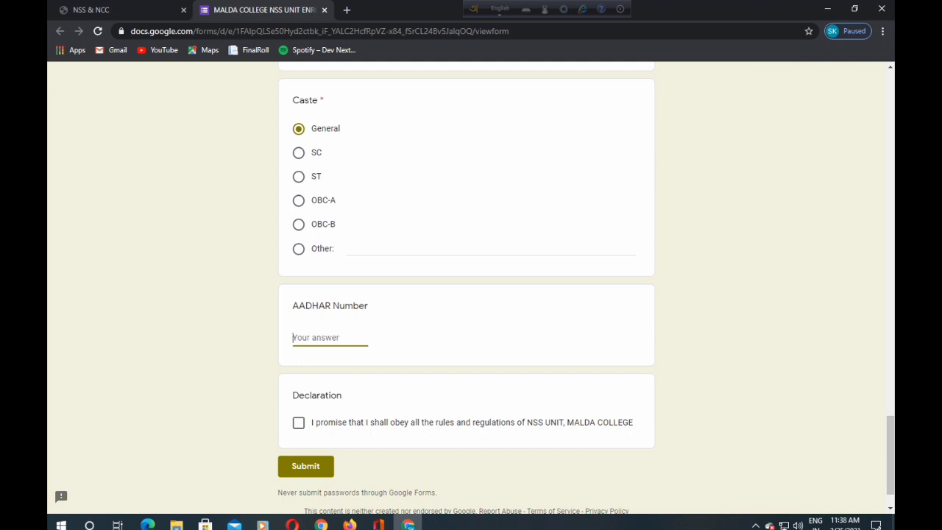
pyautogui.scroll(-1, 465, 287)
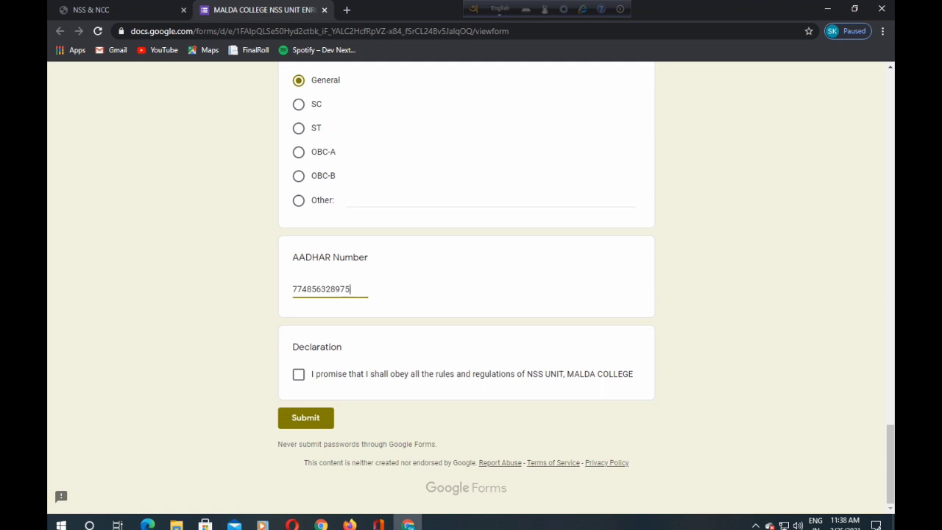
pyautogui.click(298, 374)
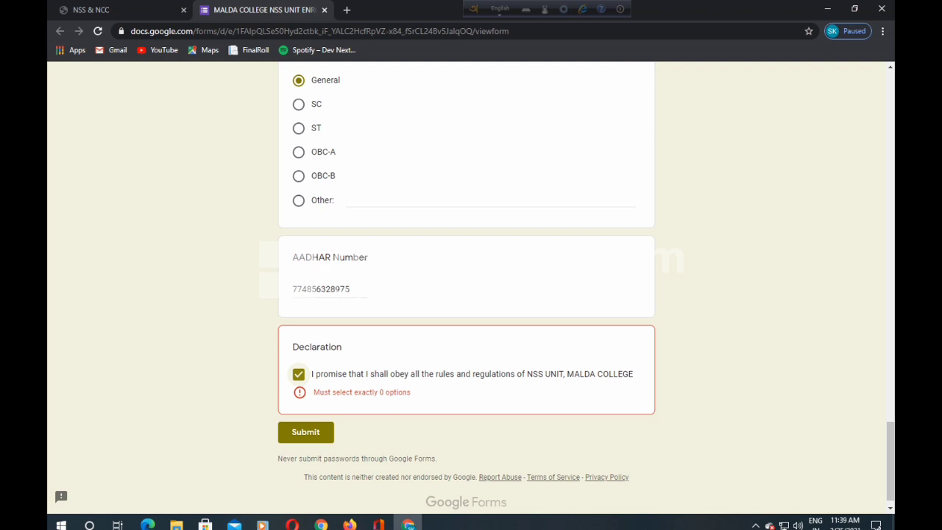
pyautogui.click(298, 374)
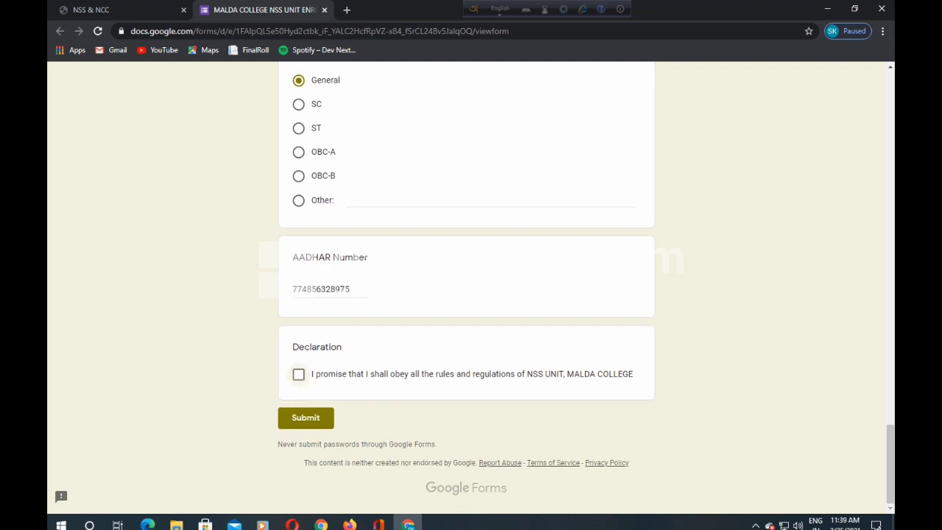
pyautogui.click(298, 374)
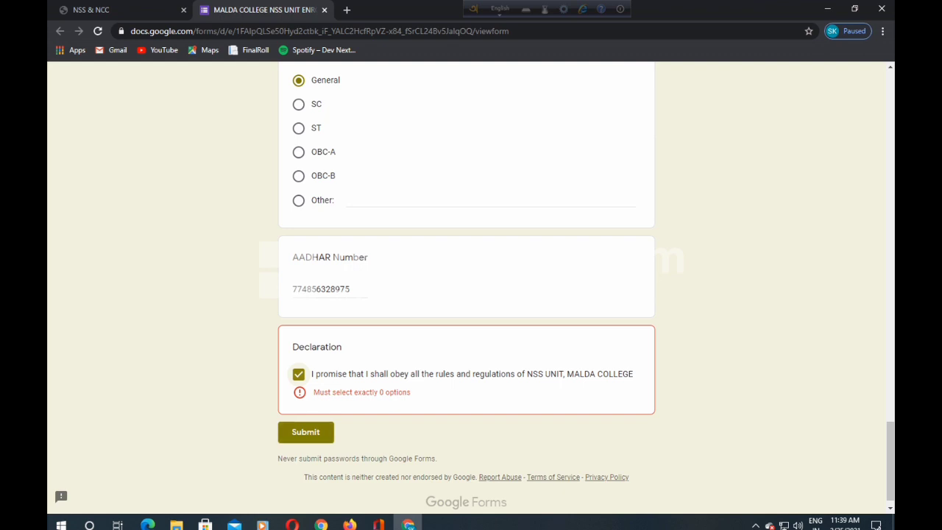
pyautogui.click(298, 373)
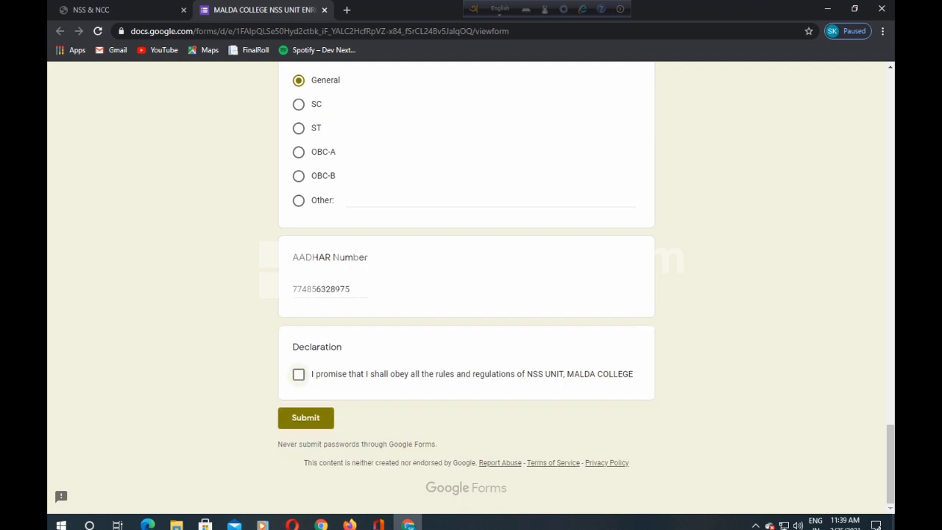
pyautogui.click(298, 374)
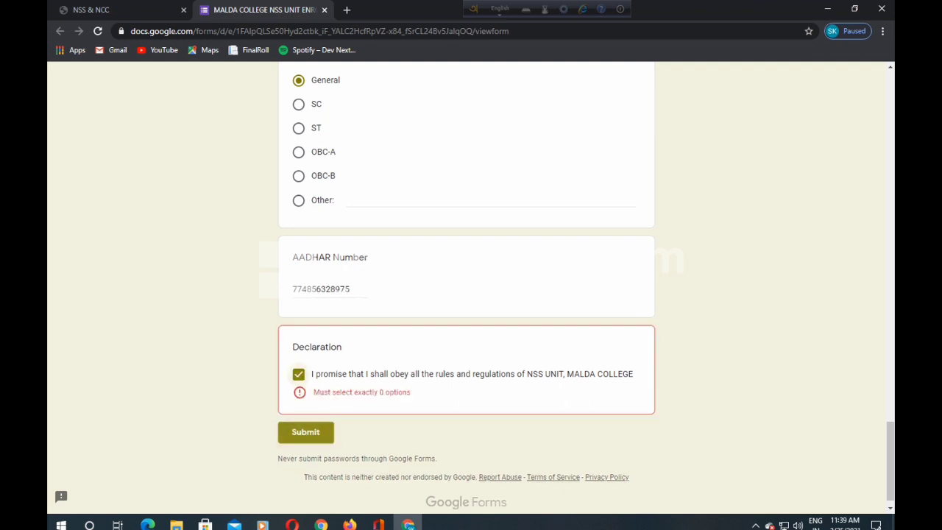
pyautogui.click(298, 373)
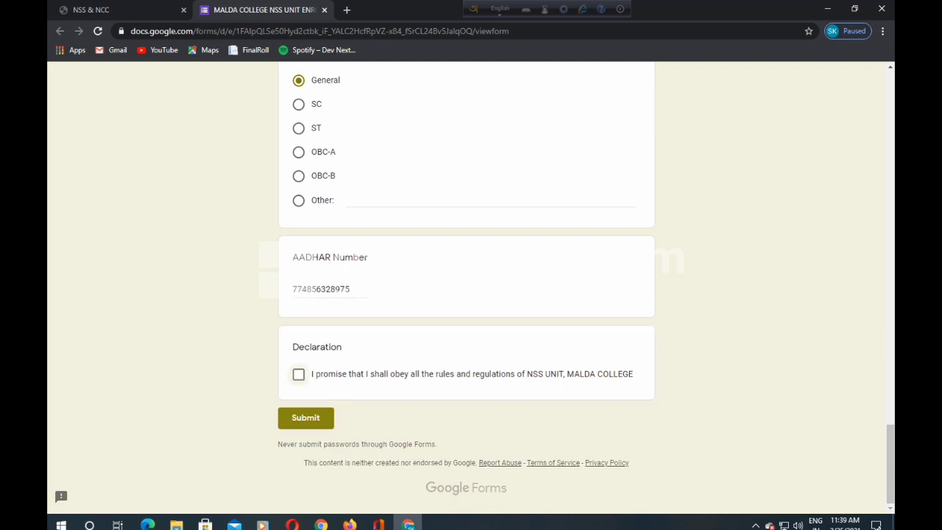
pyautogui.press('Tab')
pyautogui.press('Return')
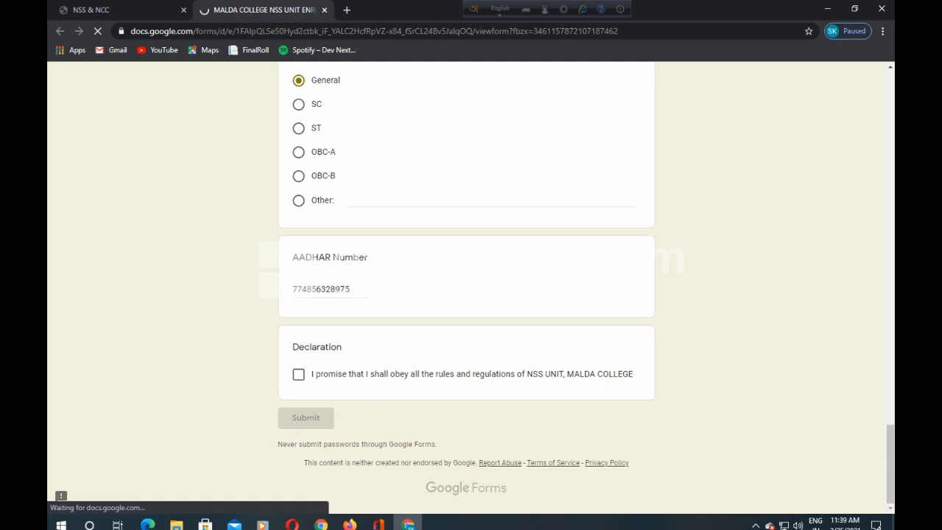